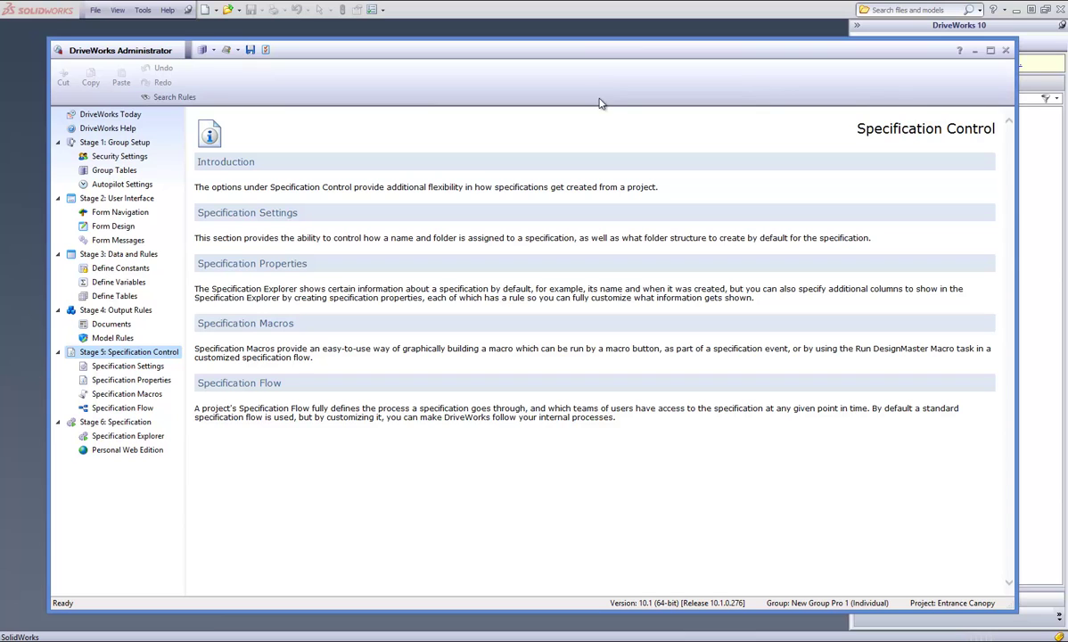
Open the Specification Flow diagram and inspect the NewSalesOrder state.
click(107, 408)
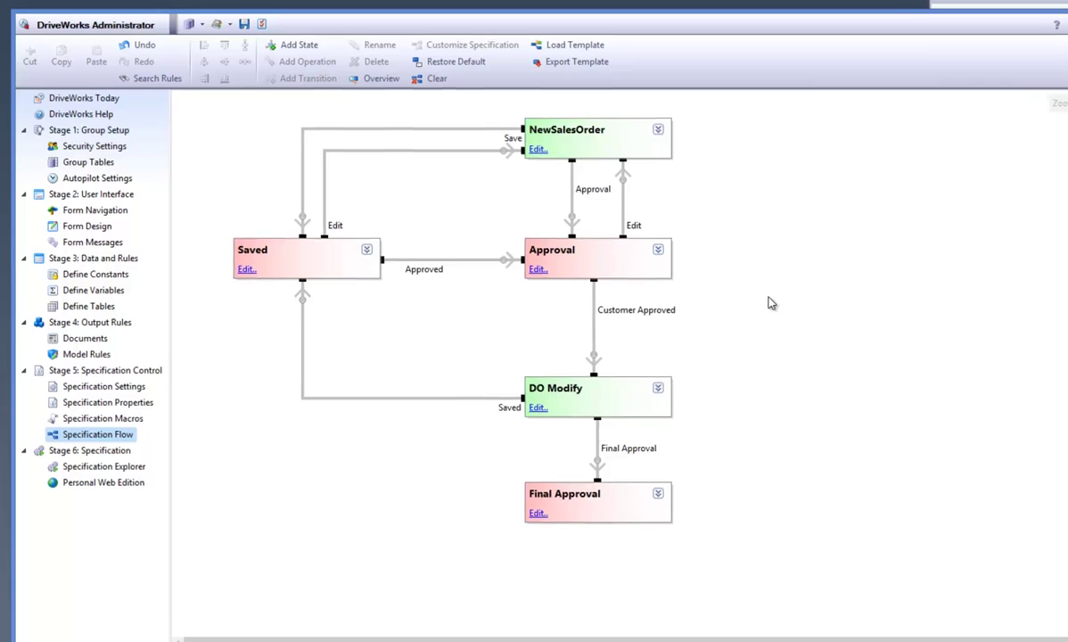
click(642, 147)
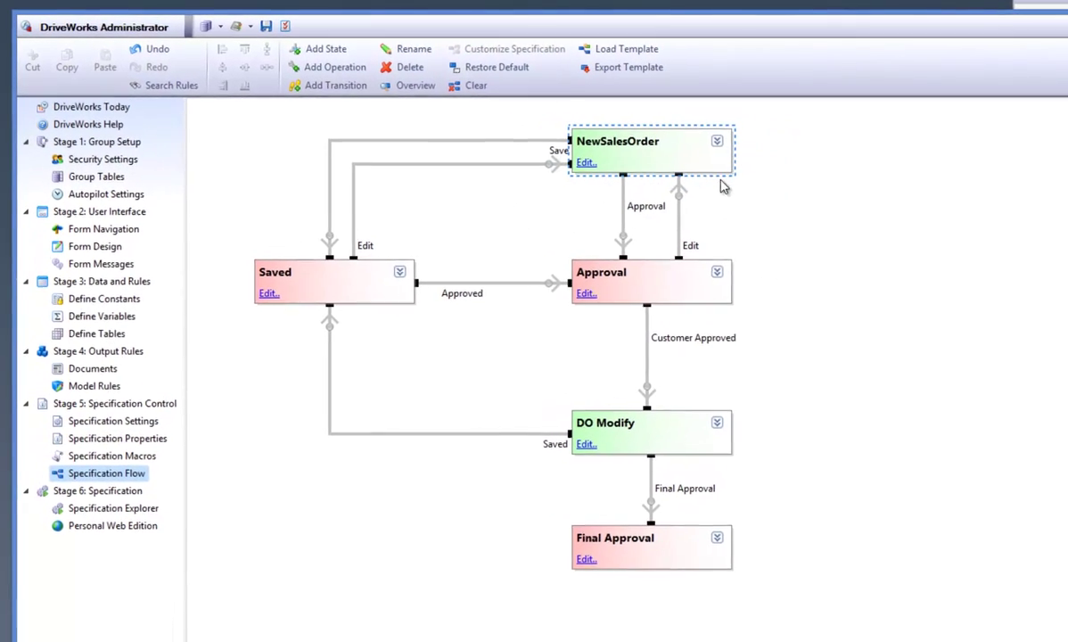
click(755, 197)
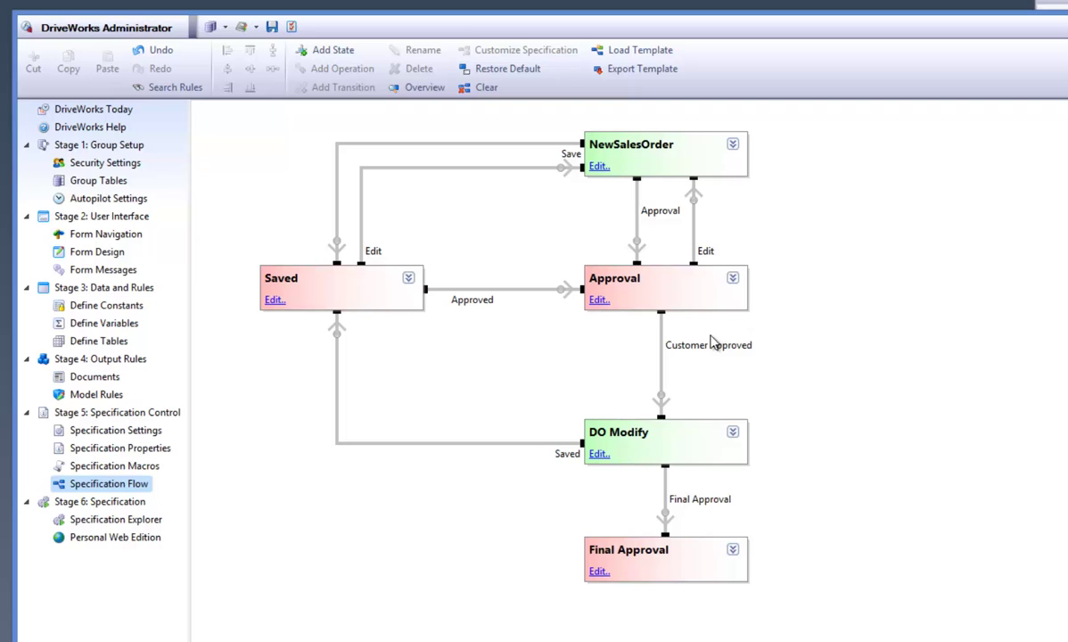
Tidy the Customer Approved, Approval and Final Approval transition labels along their lines.
drag(681, 345, 713, 331)
drag(646, 216, 601, 243)
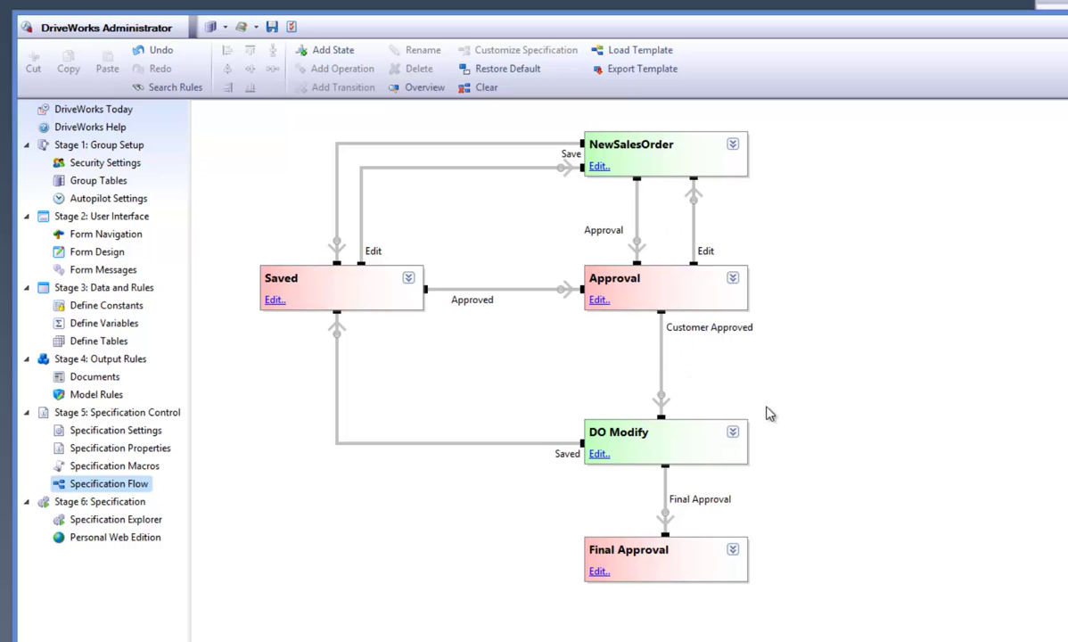
drag(719, 509, 731, 488)
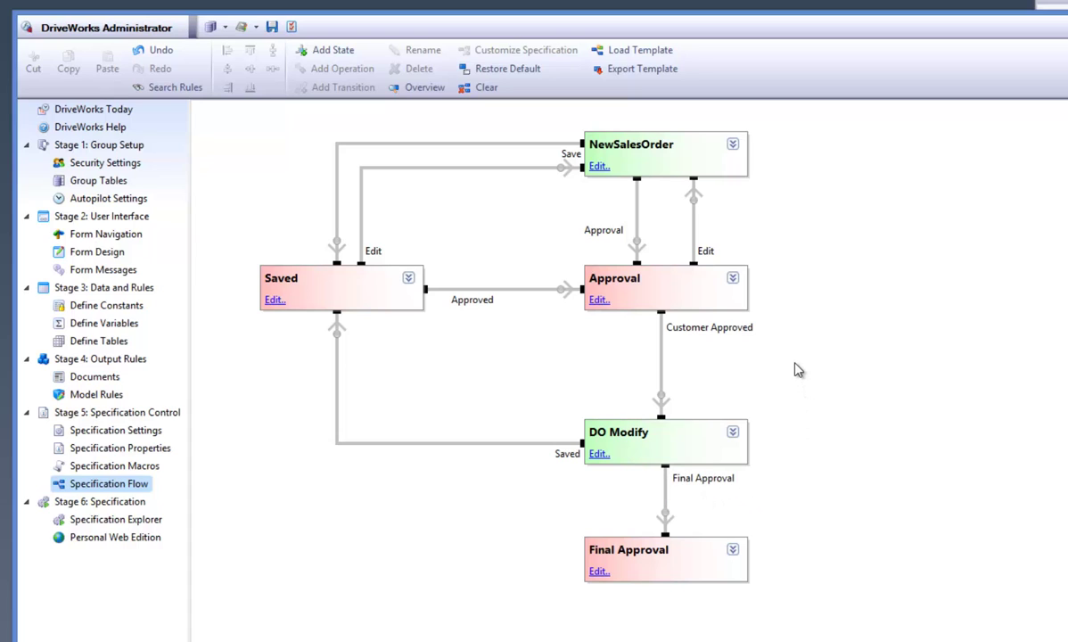
Move the Final Approval state to a new spot and select the four right-hand states.
click(636, 281)
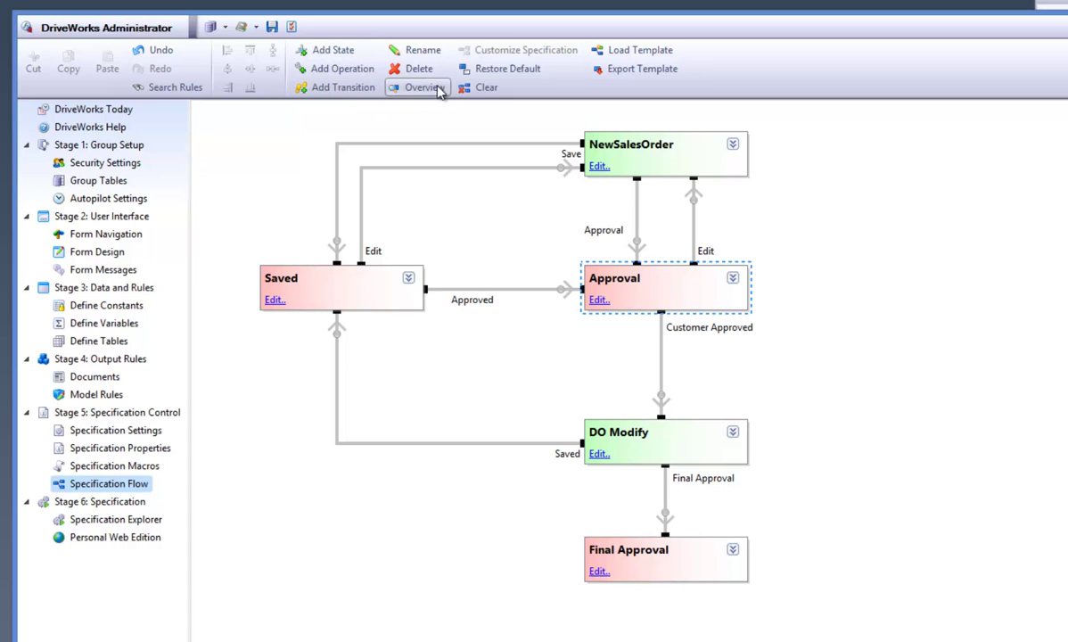
click(827, 274)
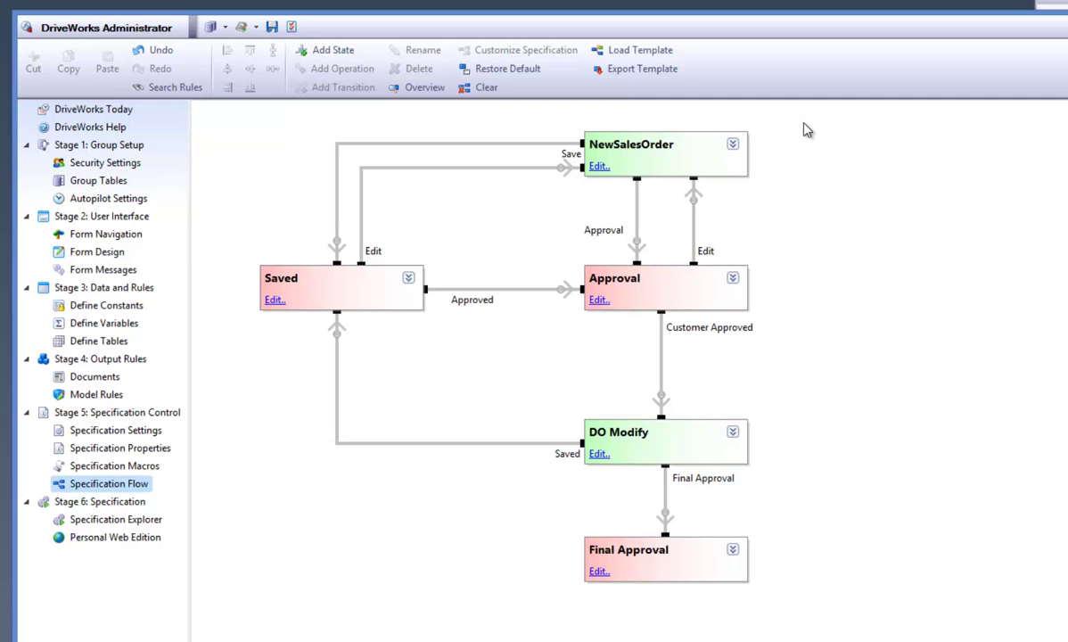
drag(718, 564, 740, 577)
drag(845, 632, 554, 117)
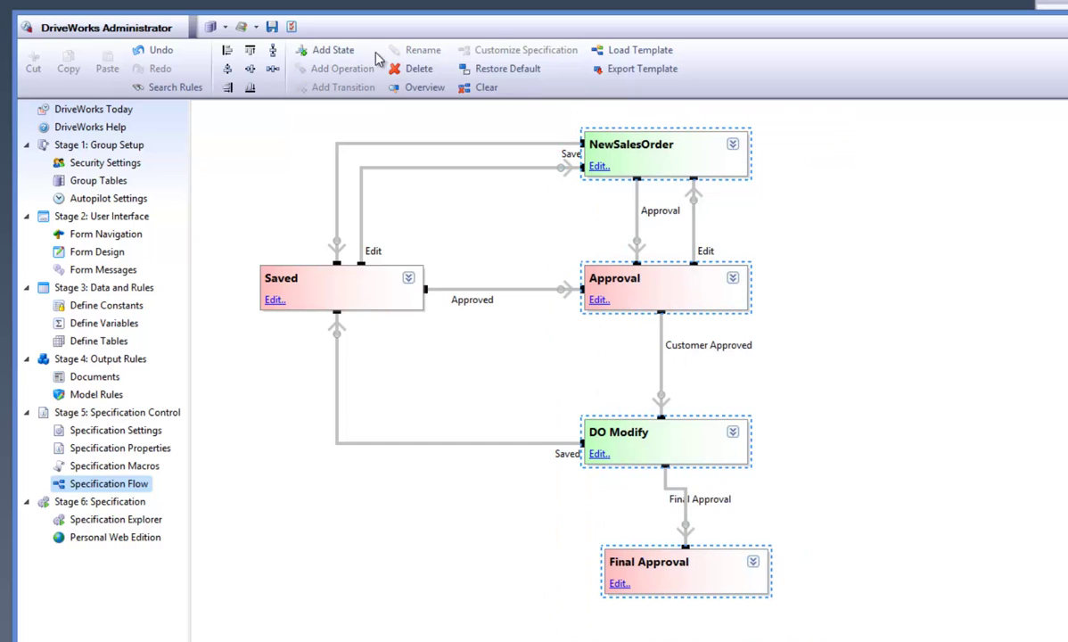
Align the four selected states in one column, with Final Approval under DO Modify.
click(227, 50)
click(871, 434)
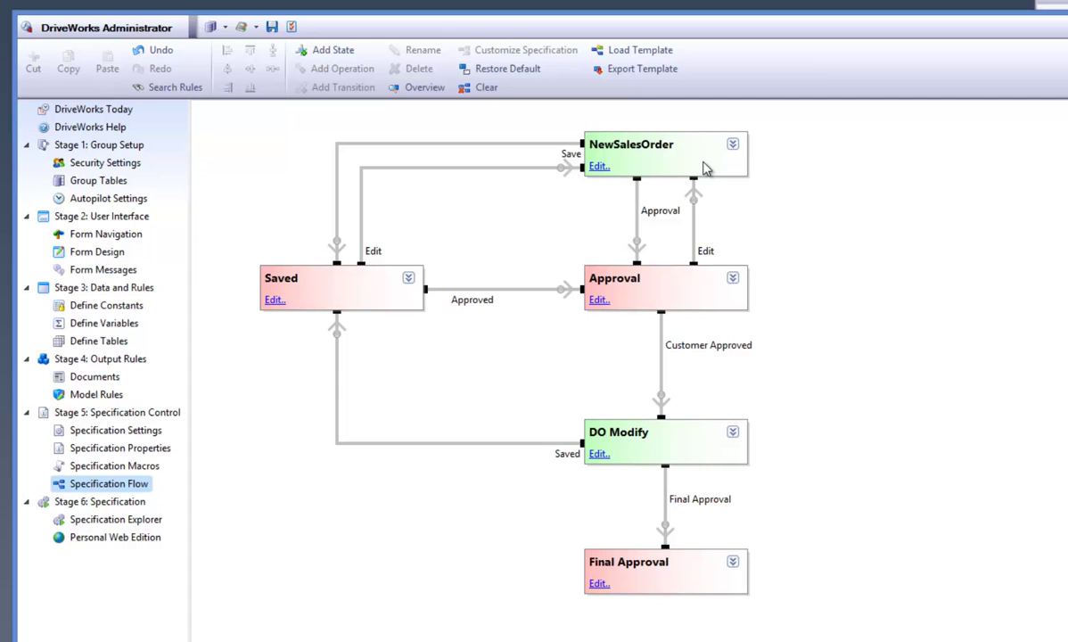
right_click(697, 156)
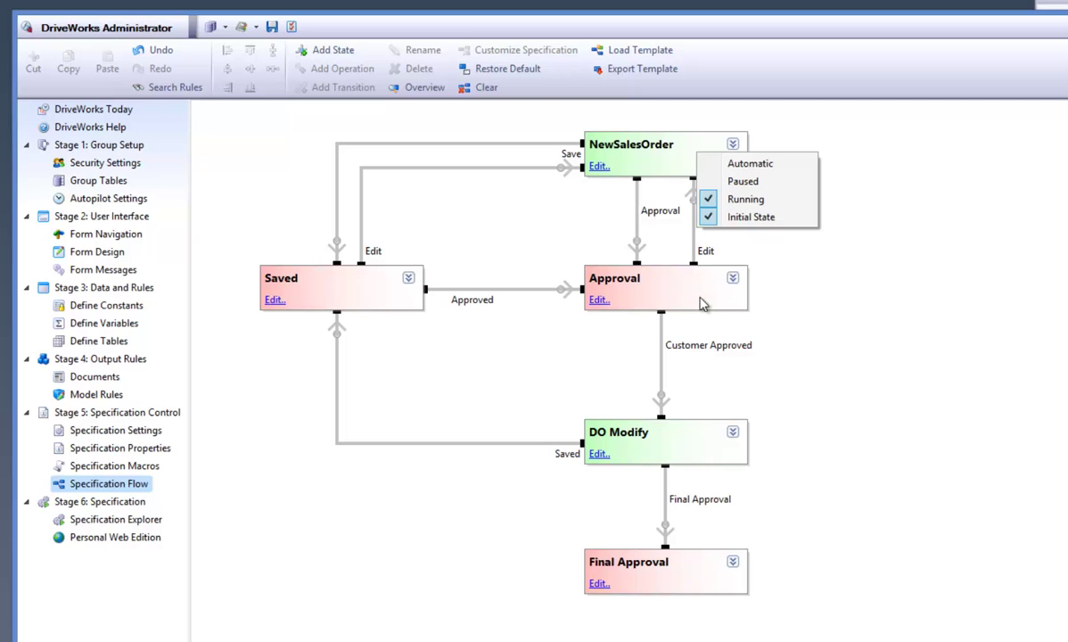
right_click(708, 448)
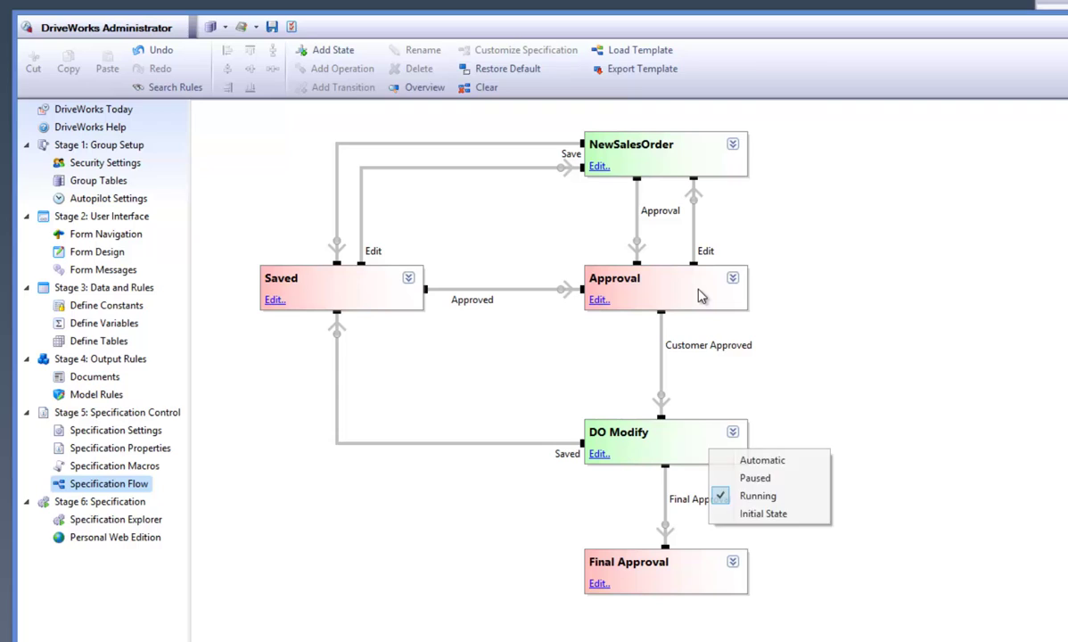
right_click(701, 296)
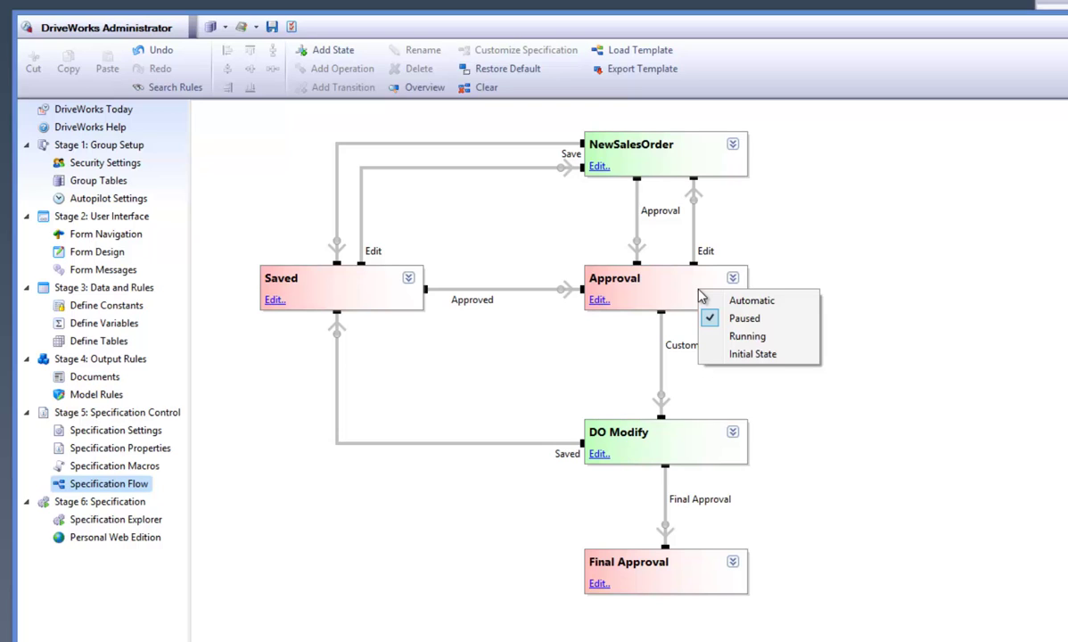
right_click(690, 564)
right_click(366, 287)
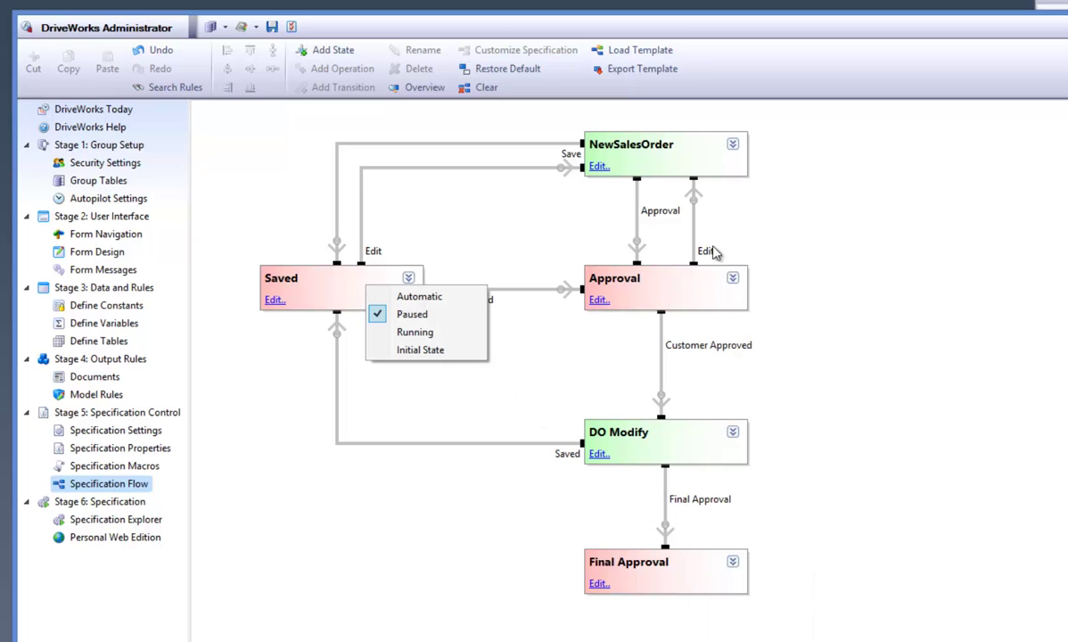
click(823, 231)
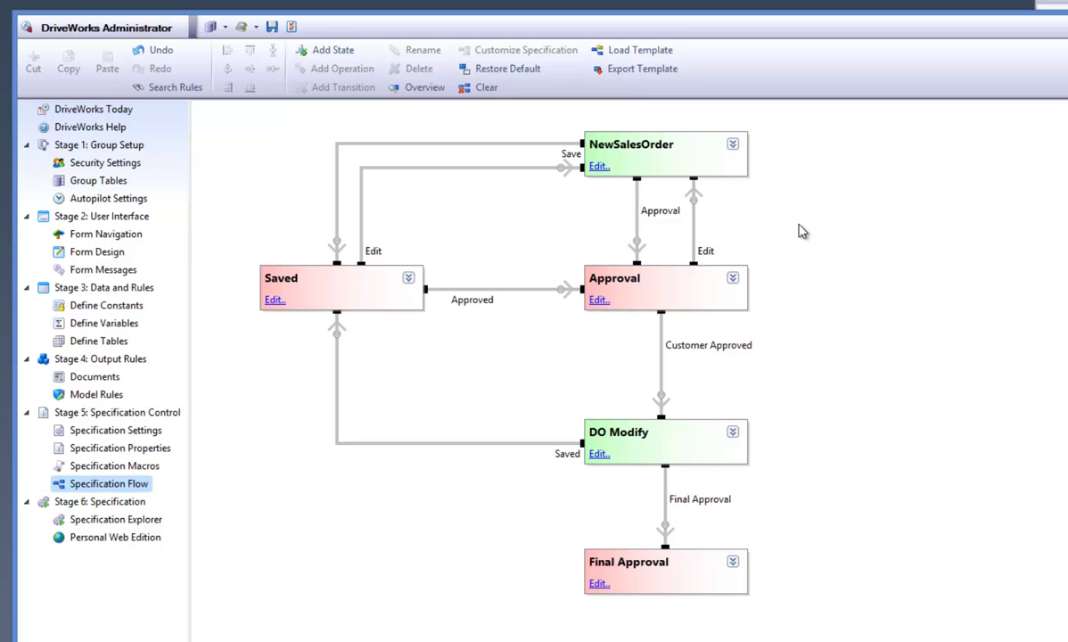
click(598, 167)
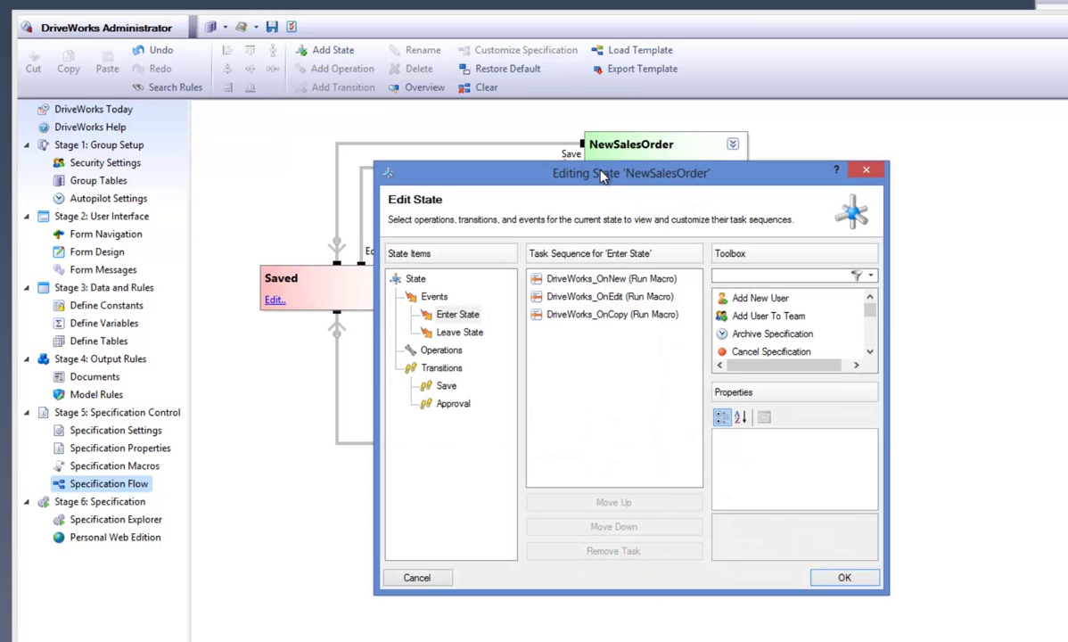
click(417, 278)
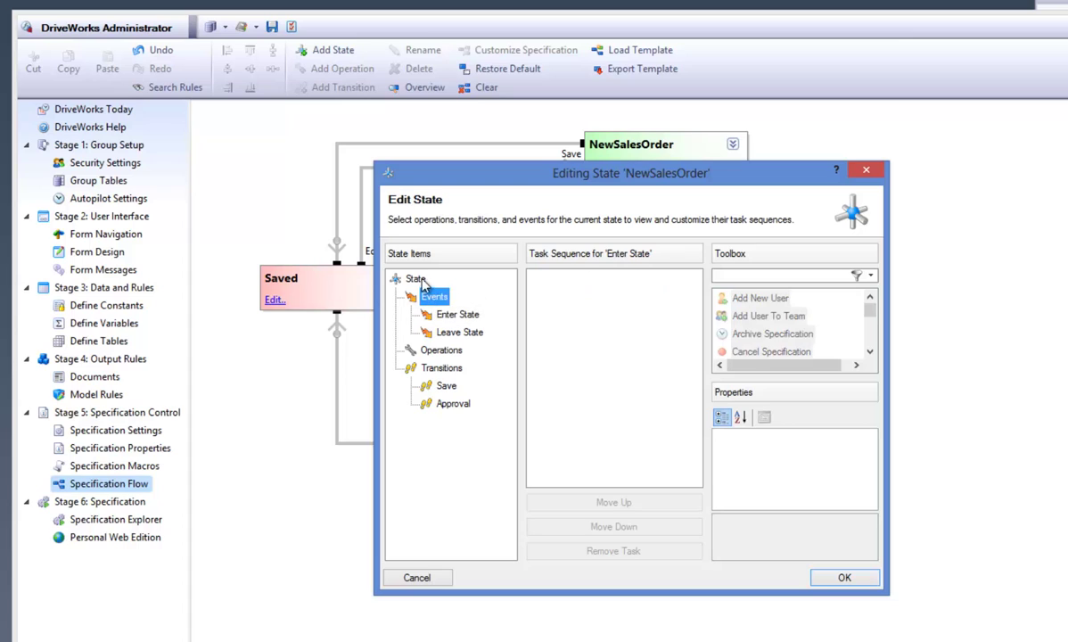
click(450, 331)
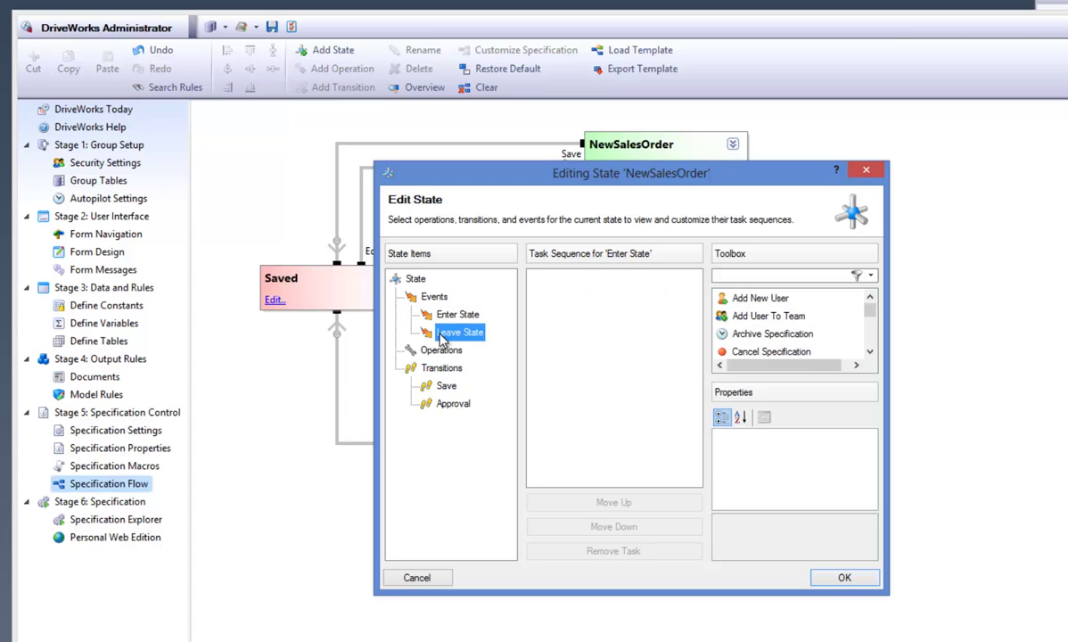
click(426, 299)
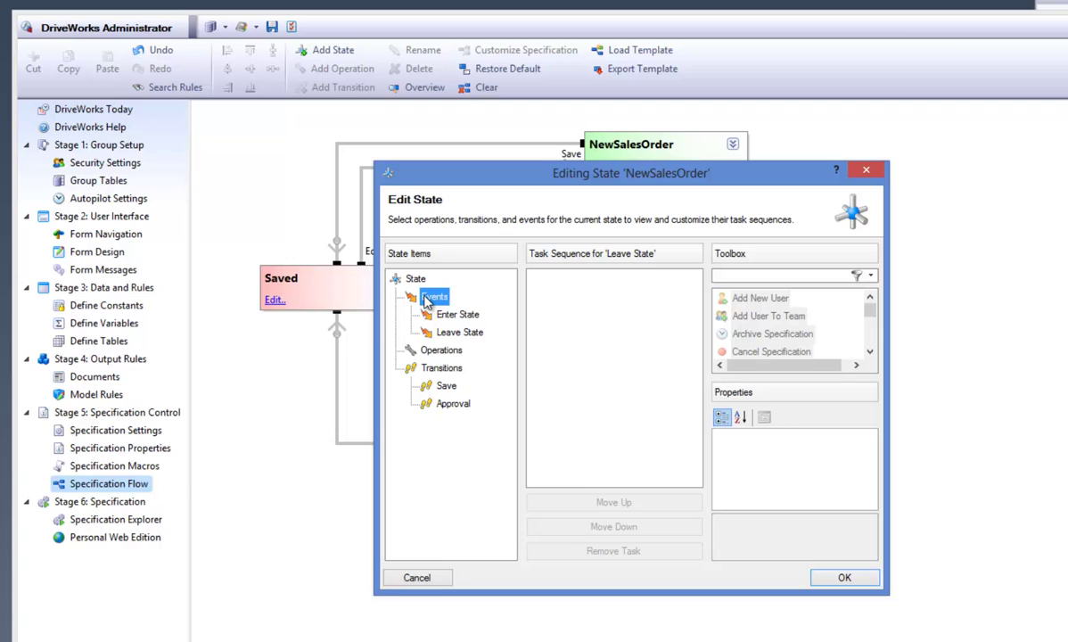
click(444, 385)
click(452, 404)
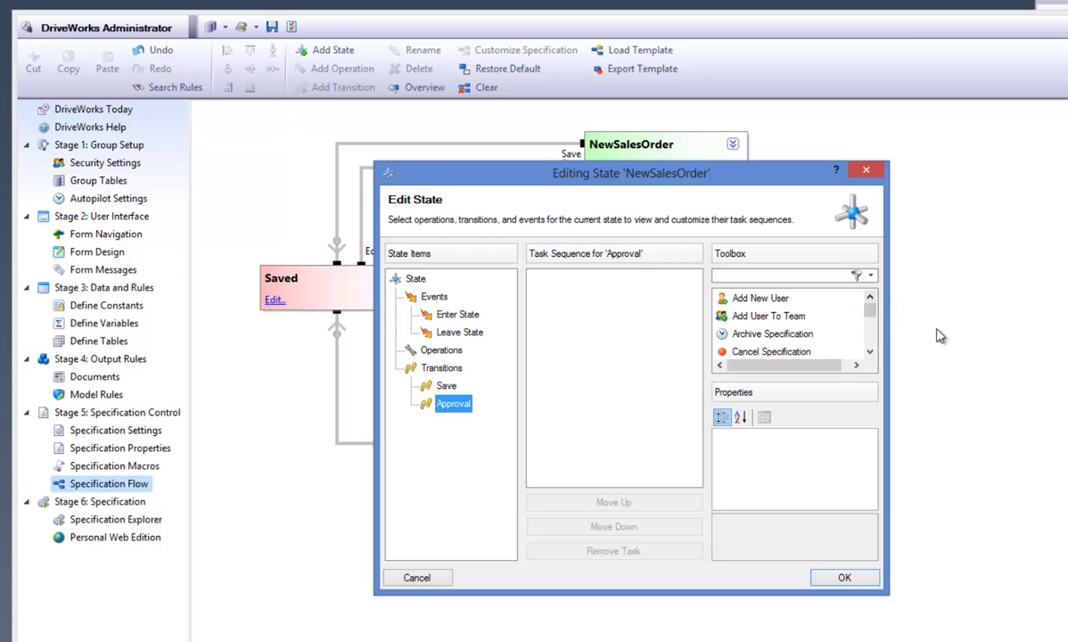
click(839, 581)
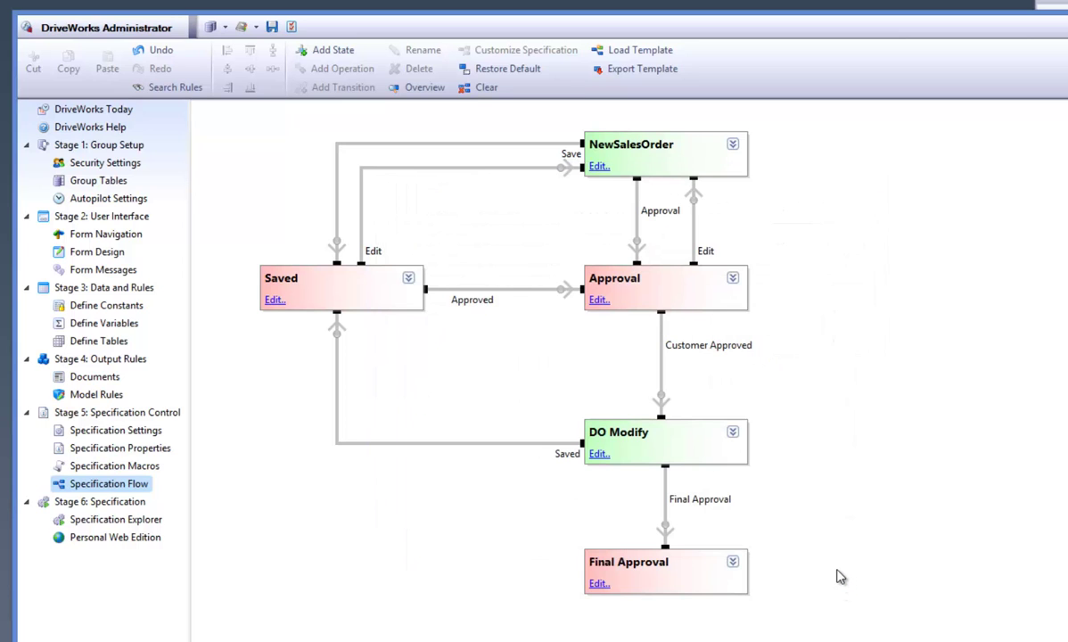
click(732, 144)
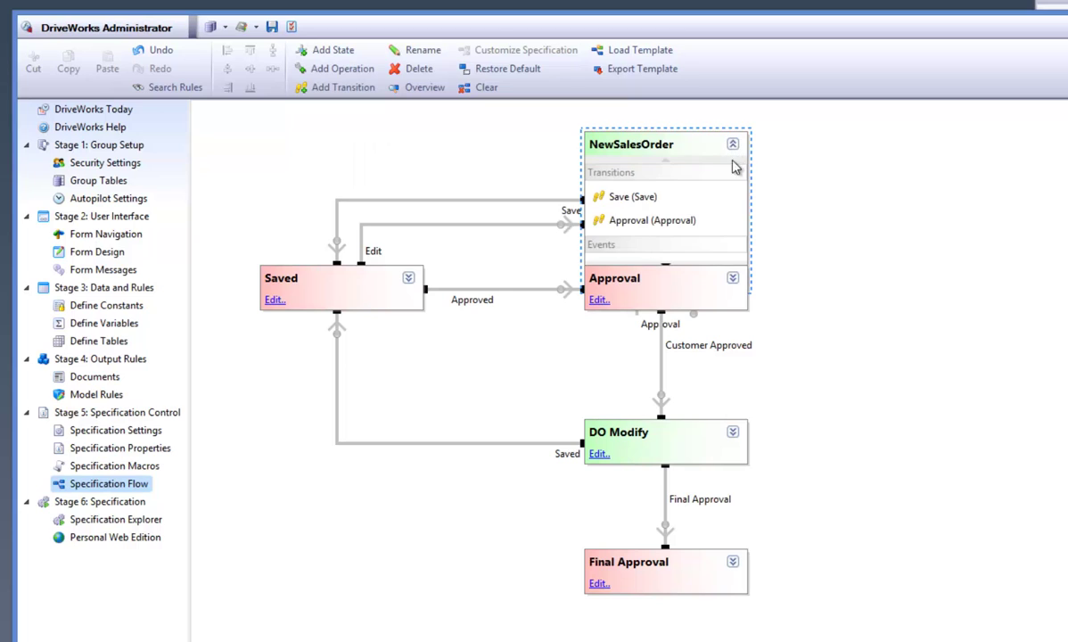
scroll(705, 211, down, 2)
scroll(705, 210, up, 2)
click(731, 145)
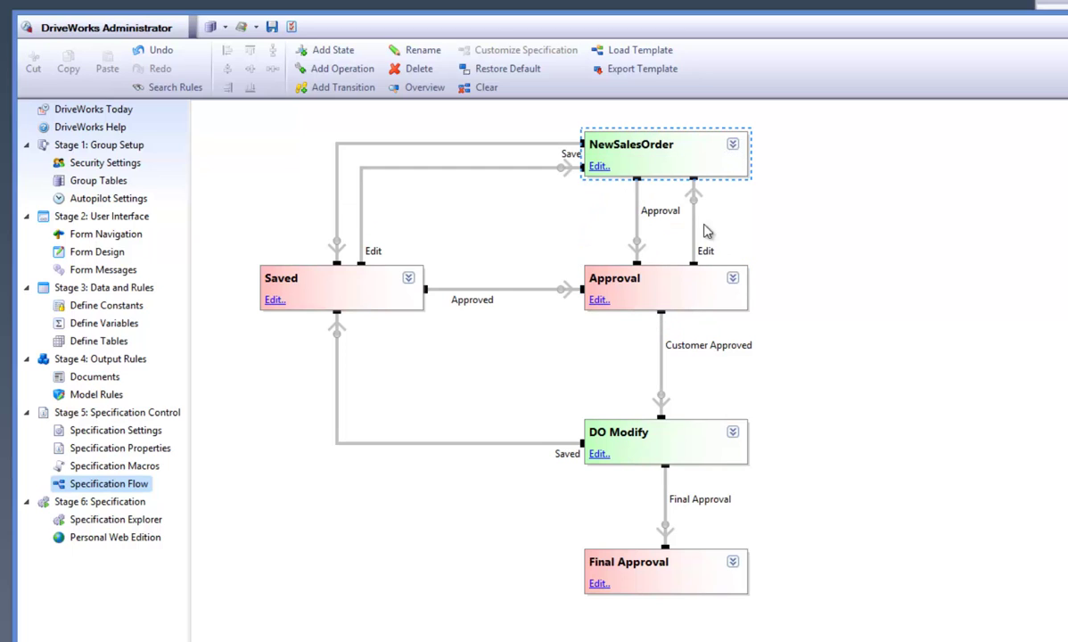
click(731, 278)
scroll(704, 361, down, 4)
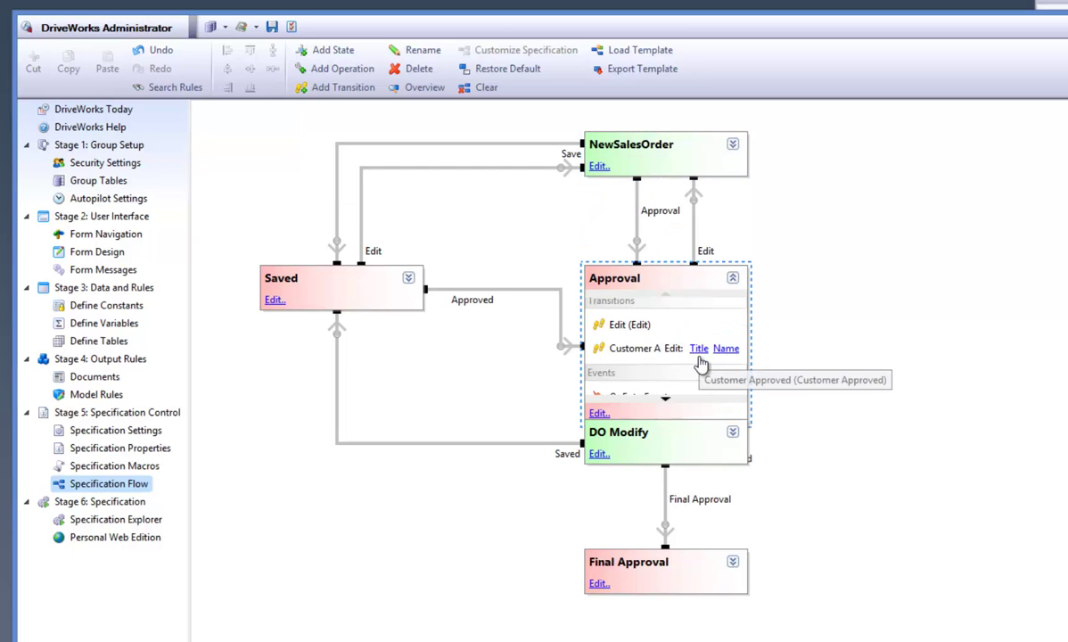
click(731, 278)
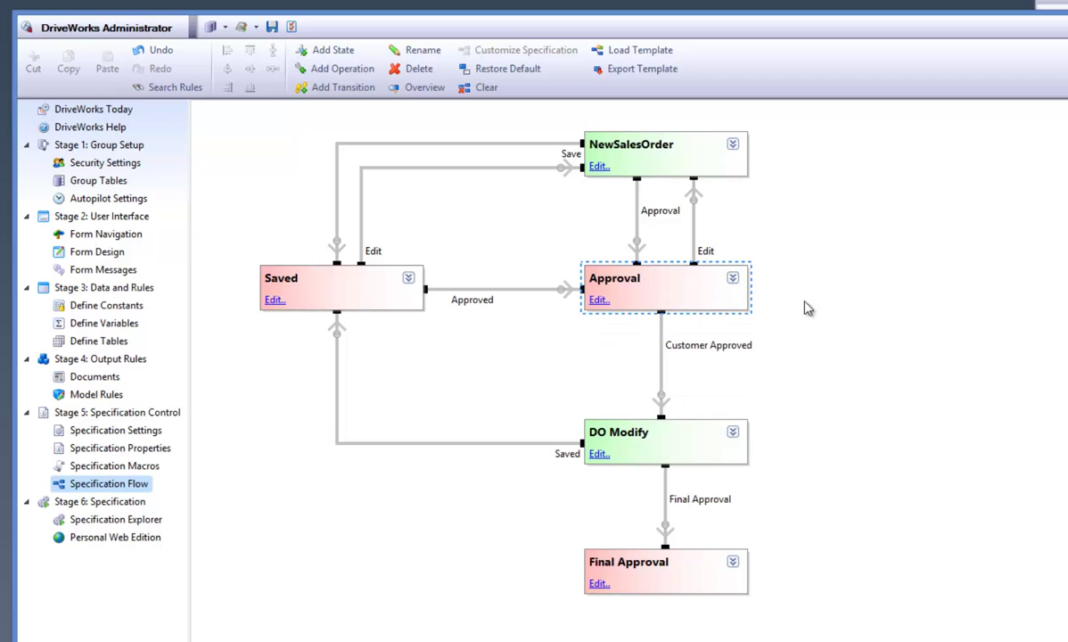
click(850, 316)
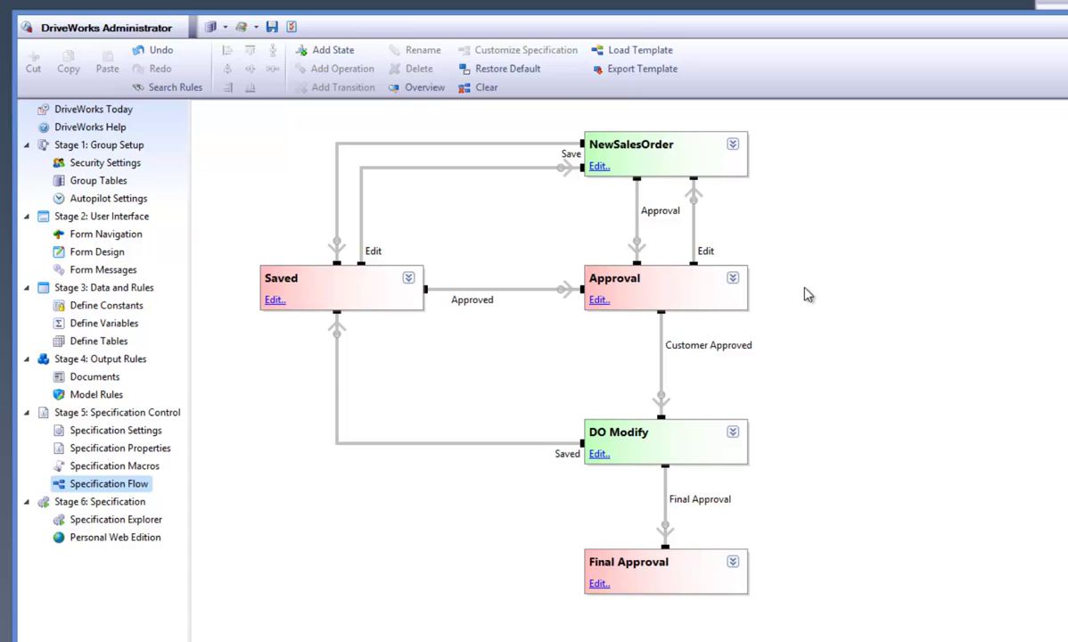
click(334, 52)
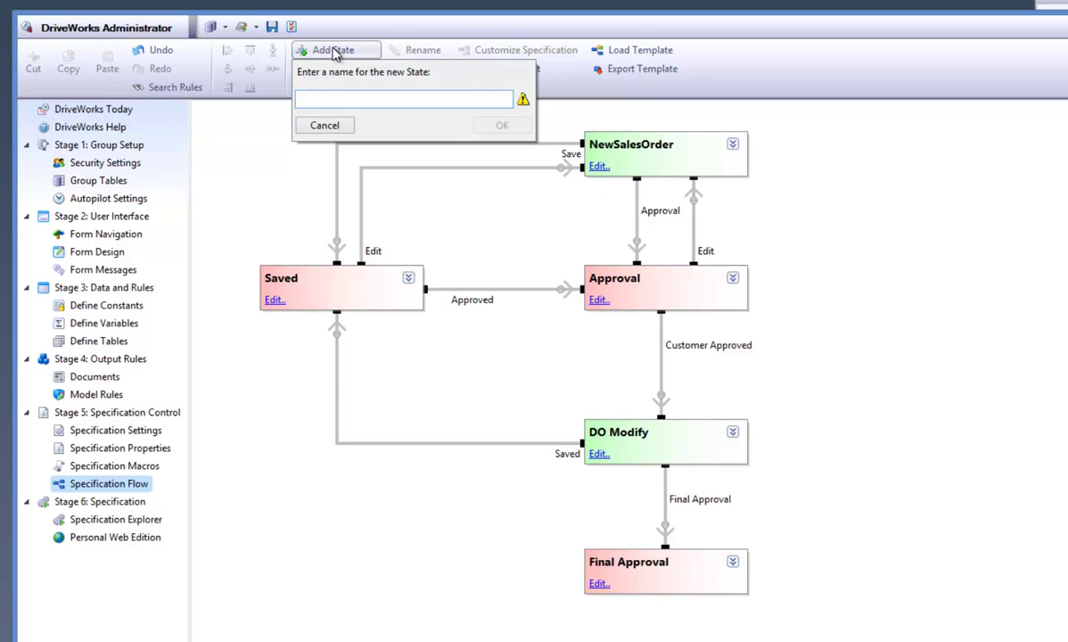
click(324, 124)
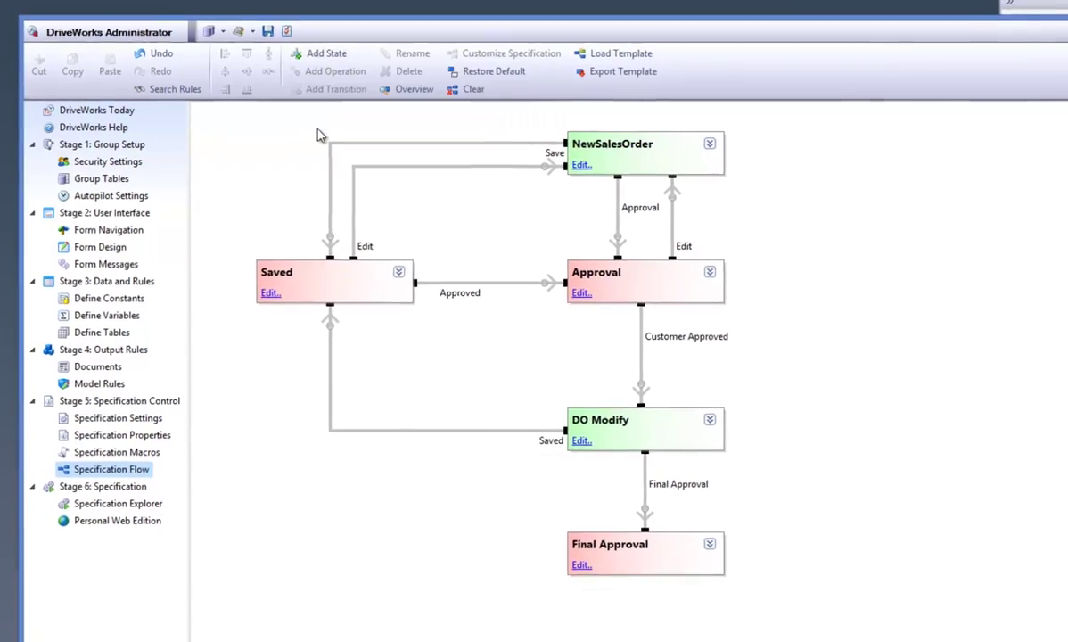